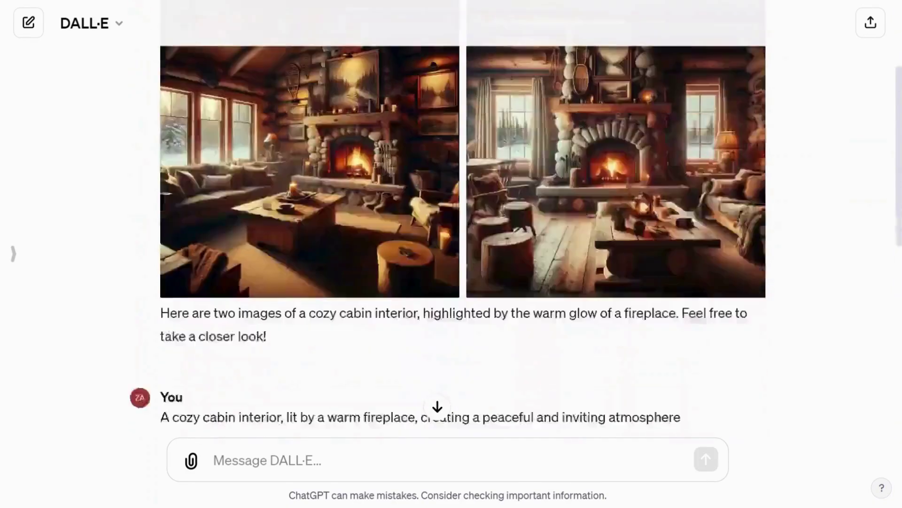
Scroll past the sunset street and fireplace cabin images to the About DALL·E 3 page
scroll(463, 235, down, 5)
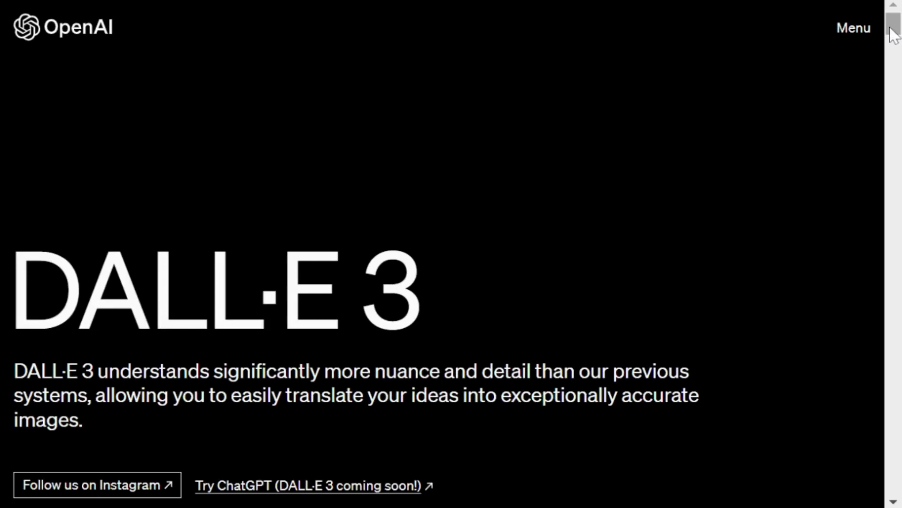
drag(893, 26, 897, 95)
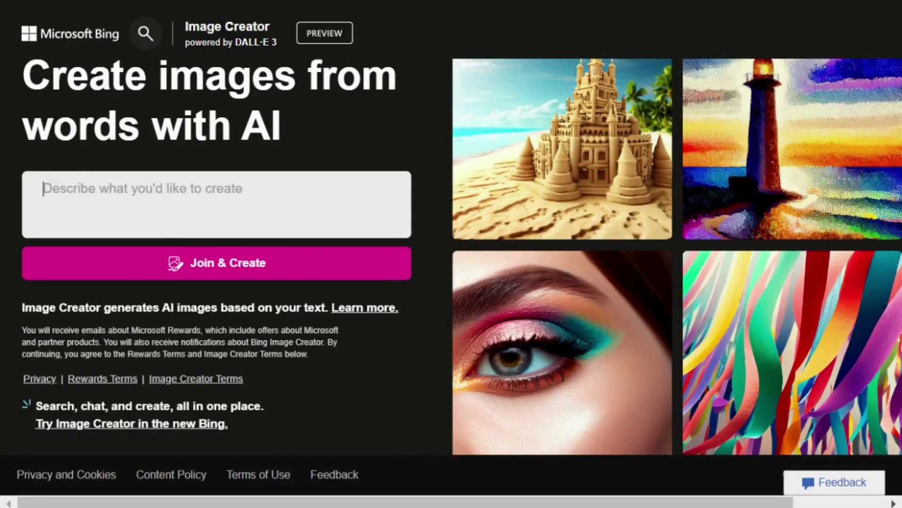
Generate Bing images from 'Create an image of a beautiful beach' and browse the results
text(Create)
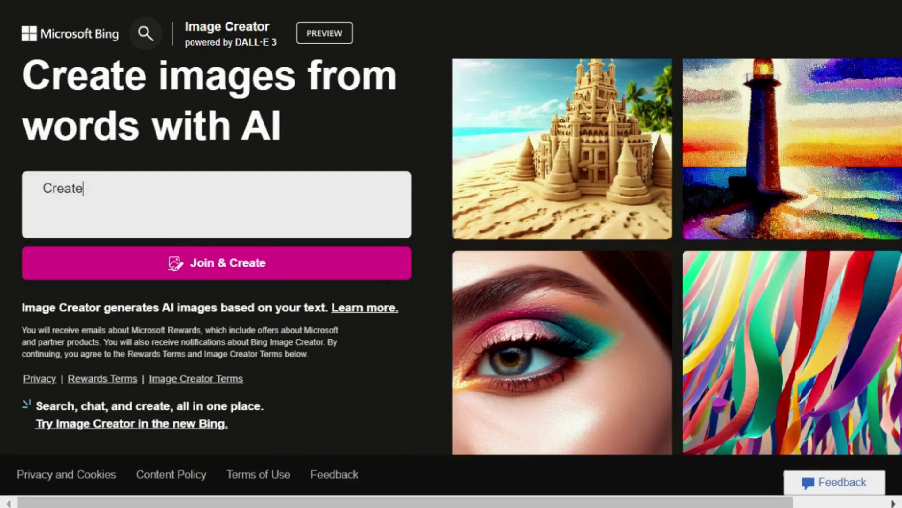
text( an image of a beautiful beac)
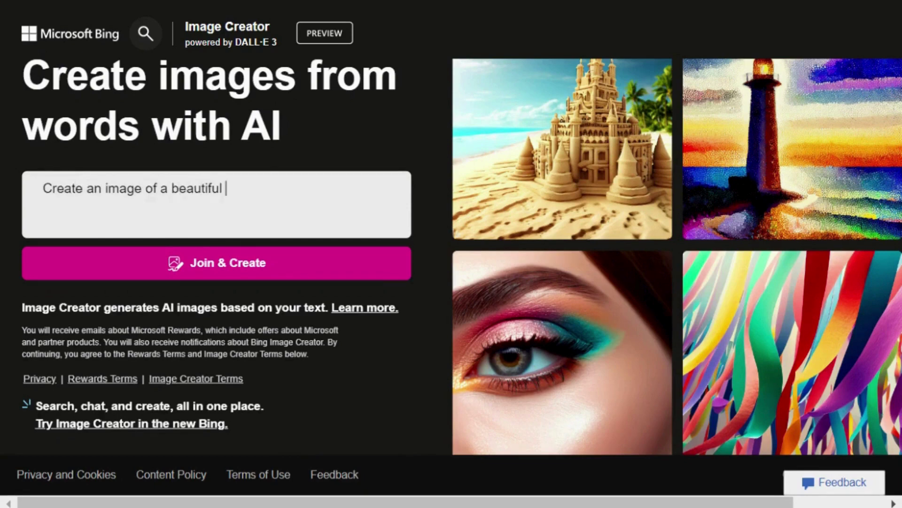
text(h)
click(235, 268)
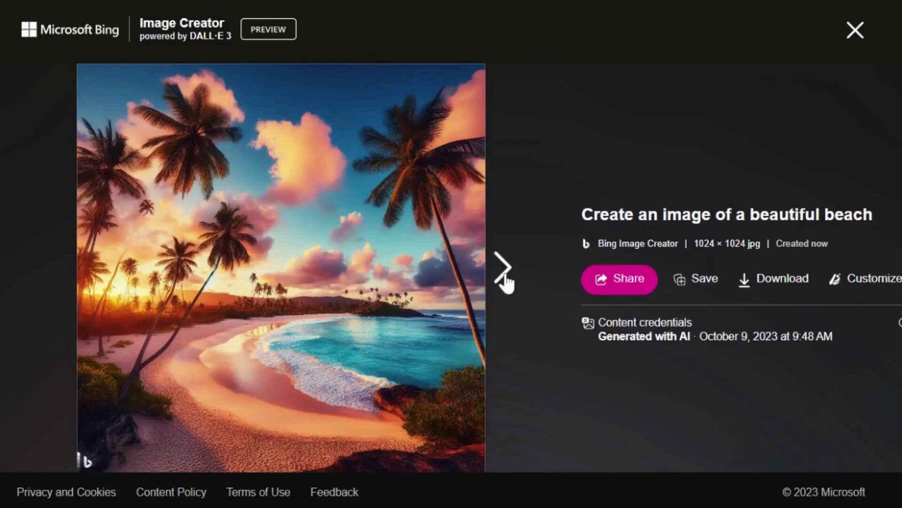
click(503, 275)
click(503, 276)
click(503, 279)
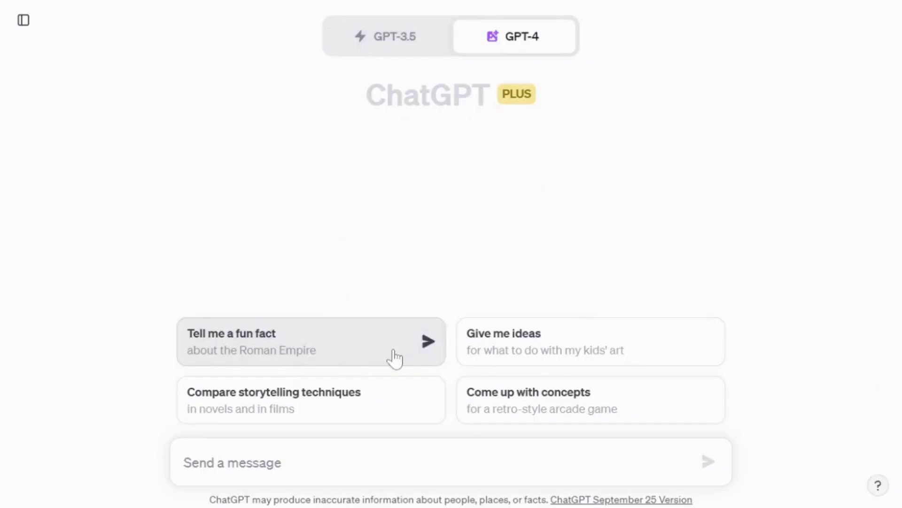
Generate beautiful-beach images, then add a walking couple and 'greetings from paradise' text to image 1
text(Create an image of a beautiful beach)
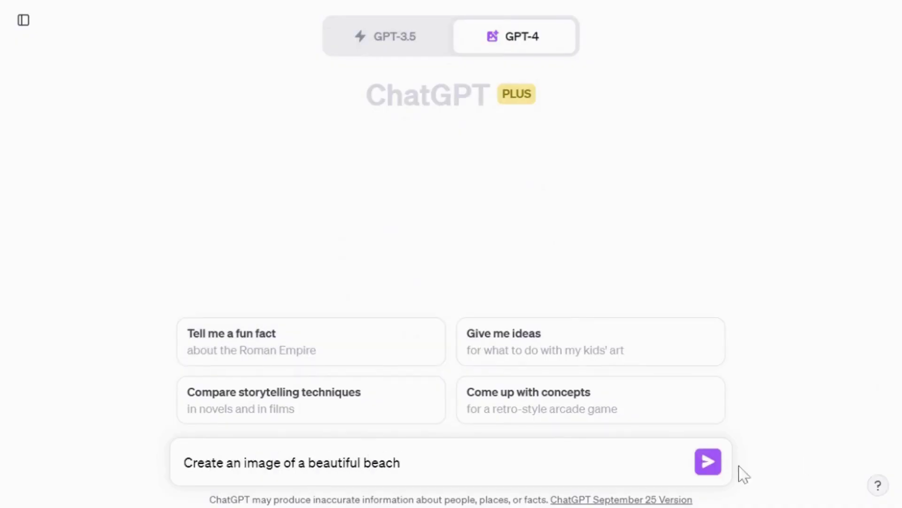
key(Return)
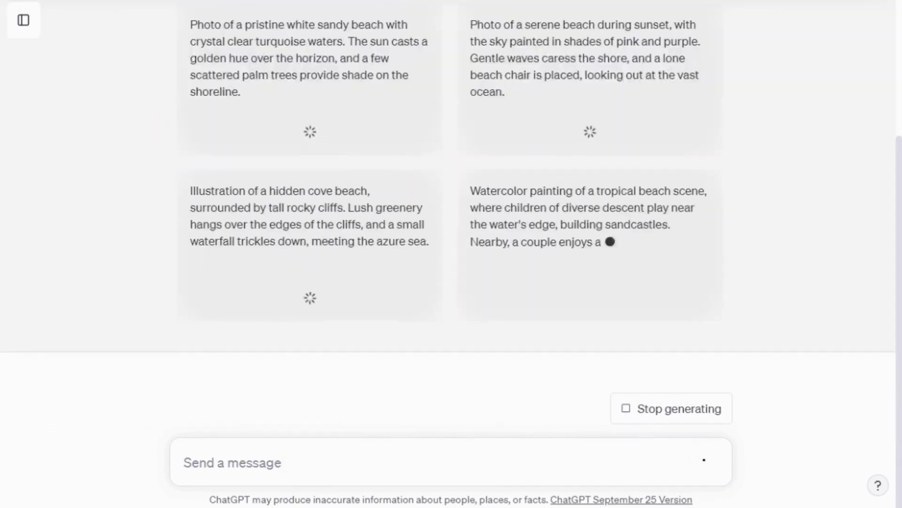
text(add a couple walking on the)
text( beach for number 1)
click(708, 461)
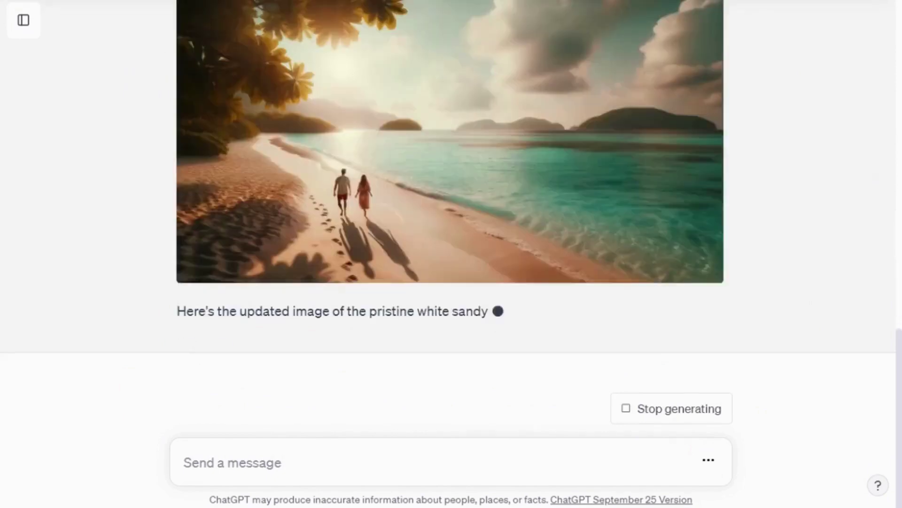
text(Add the text "greetings from paradise" for image number 1)
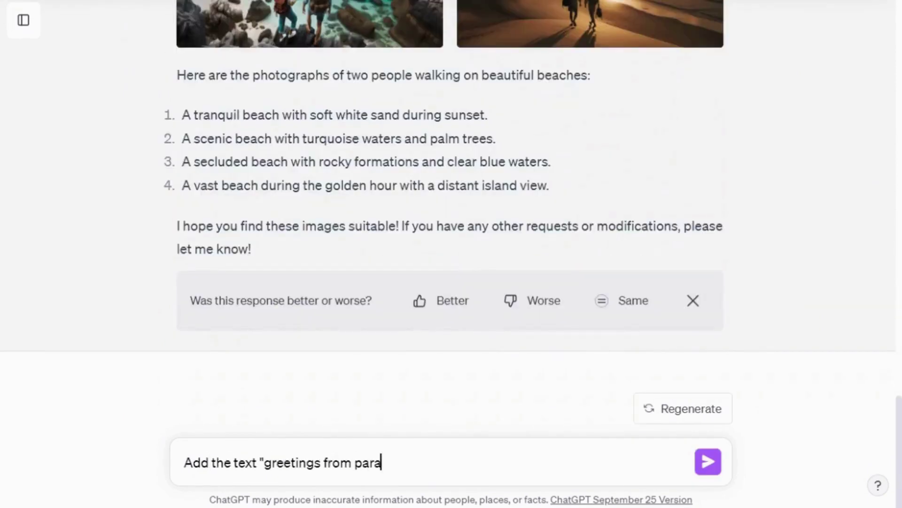
key(Return)
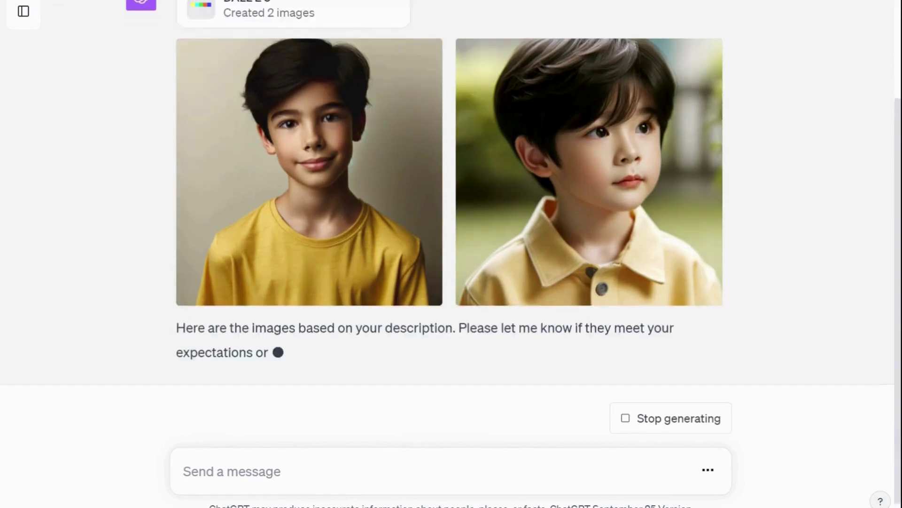
text(What is )
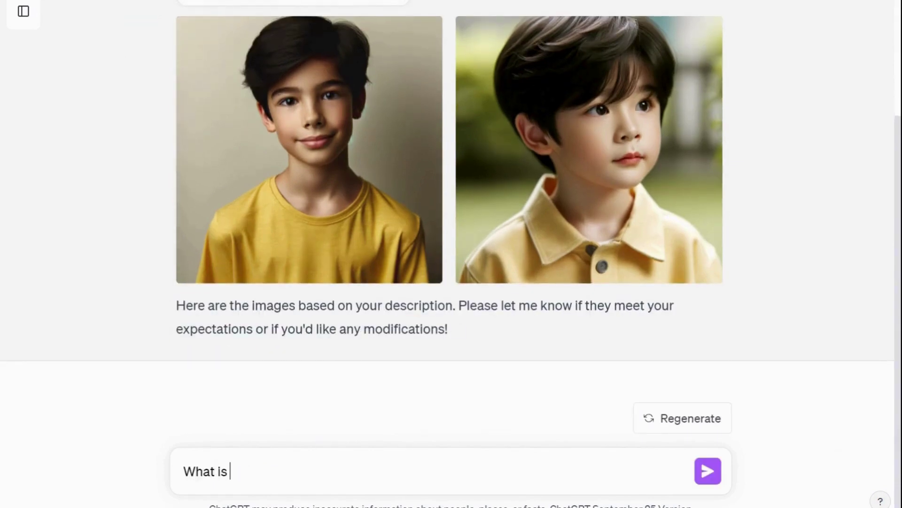
text(the seed number of image 1)
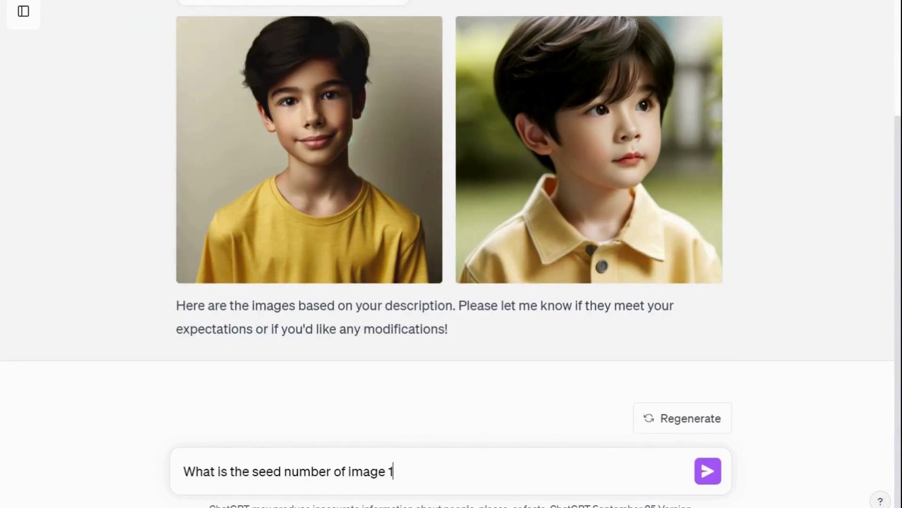
key(Return)
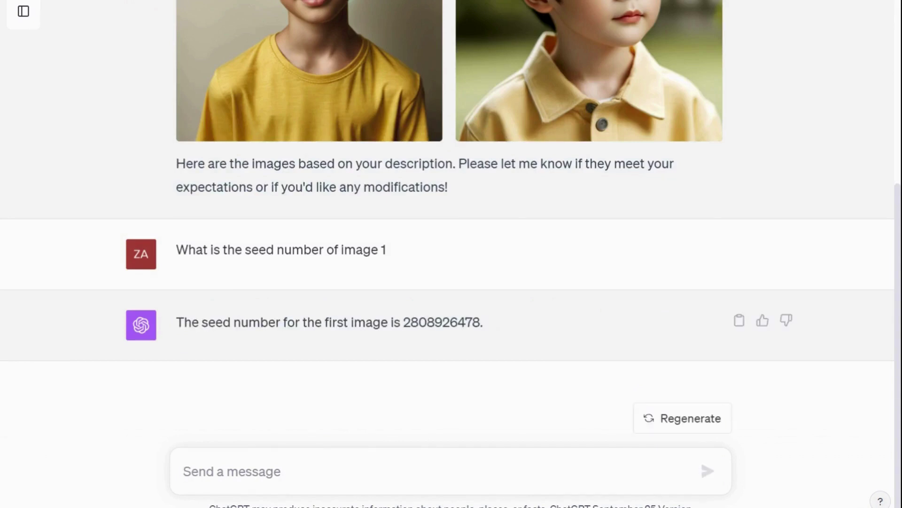
drag(403, 322, 480, 322)
key(ctrl+c)
text(using image one seed number)
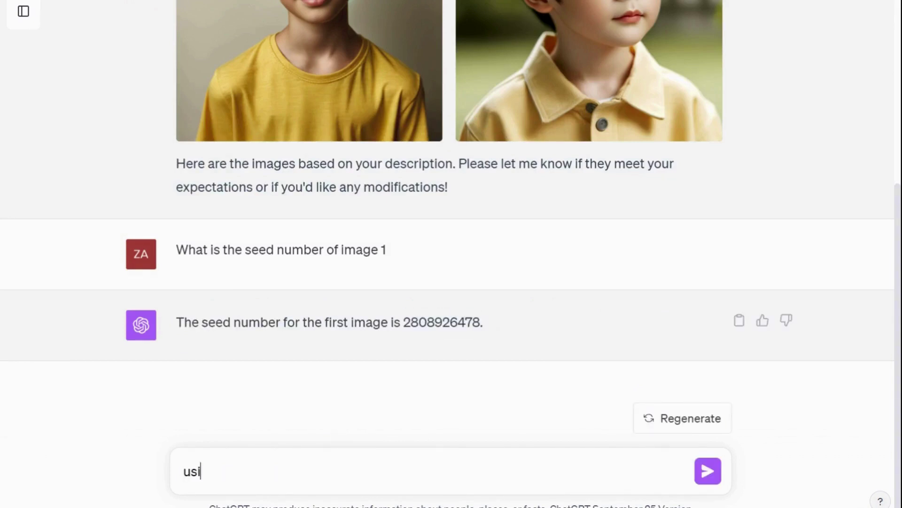
key(ctrl+v)
text(, make the boy waling in a forest)
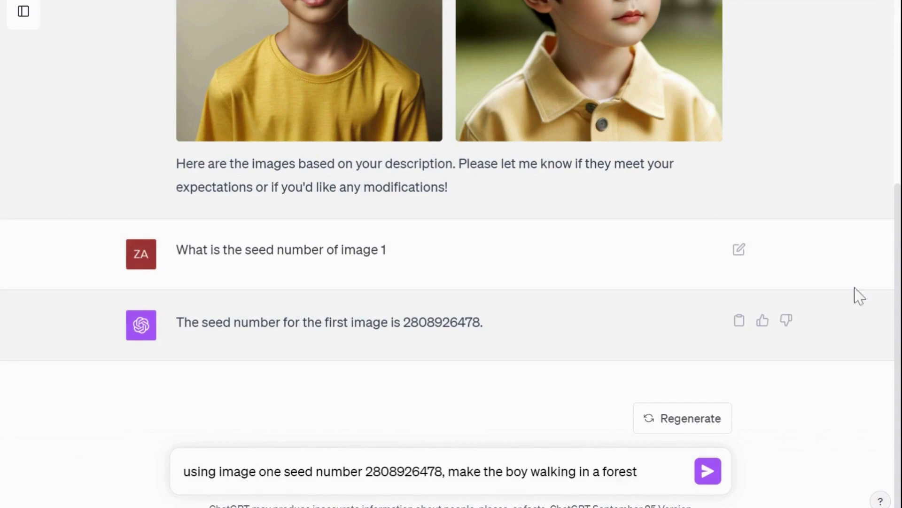
key(Return)
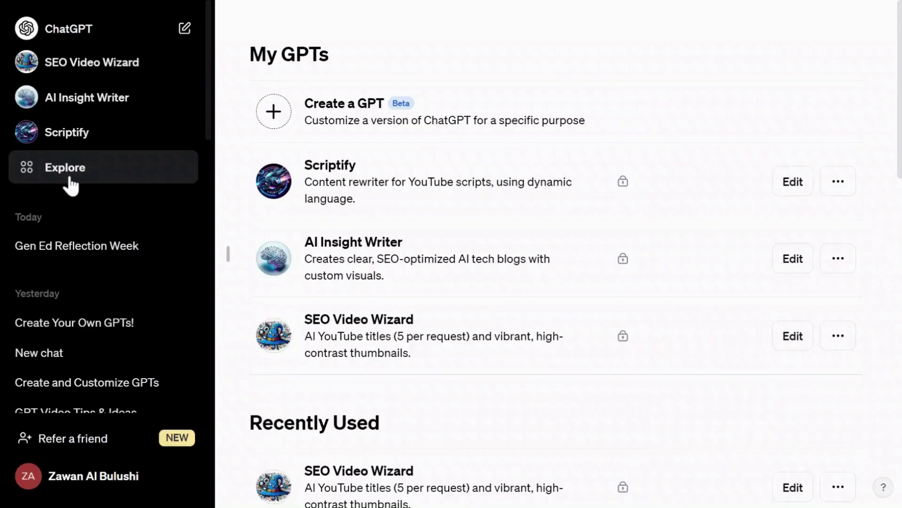
Describe a YouTube-thumbnail GPT to GPT Builder and accept the Thumbnail Wizard setup and profile picture
click(329, 123)
click(414, 455)
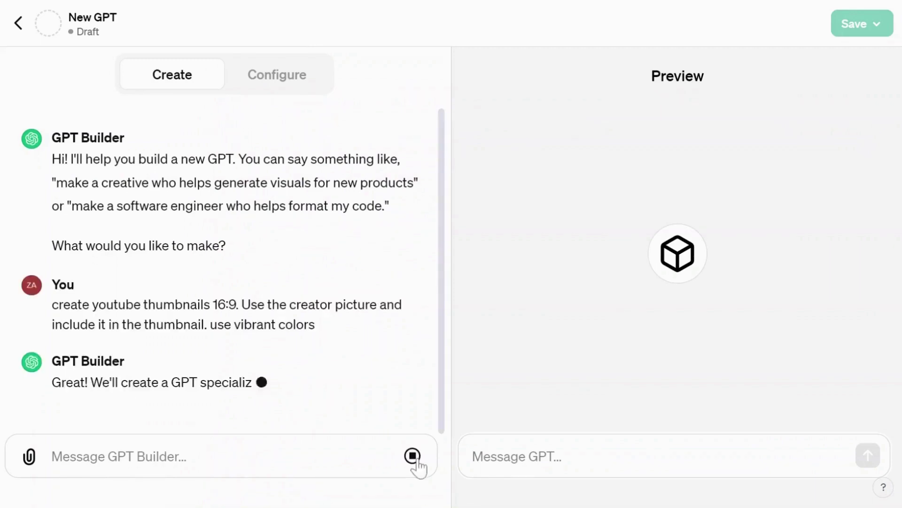
text(yes)
key(Return)
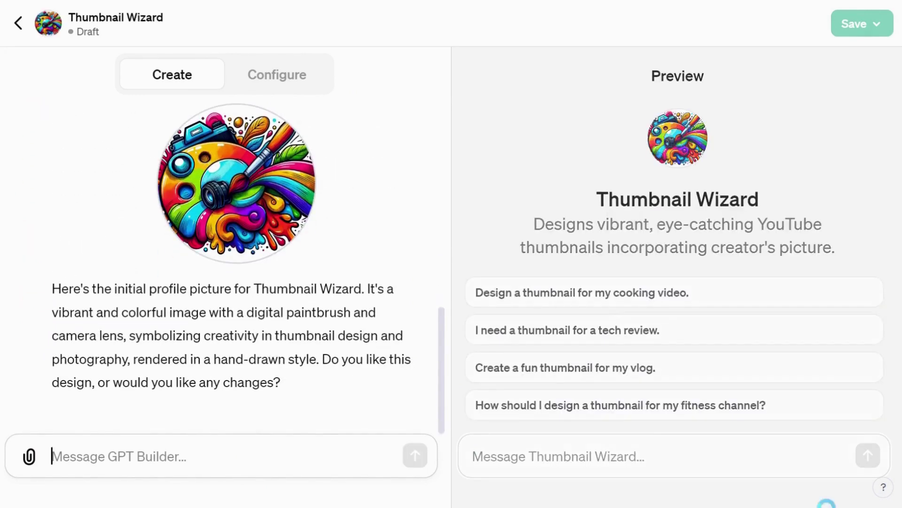
text(I like it)
key(Return)
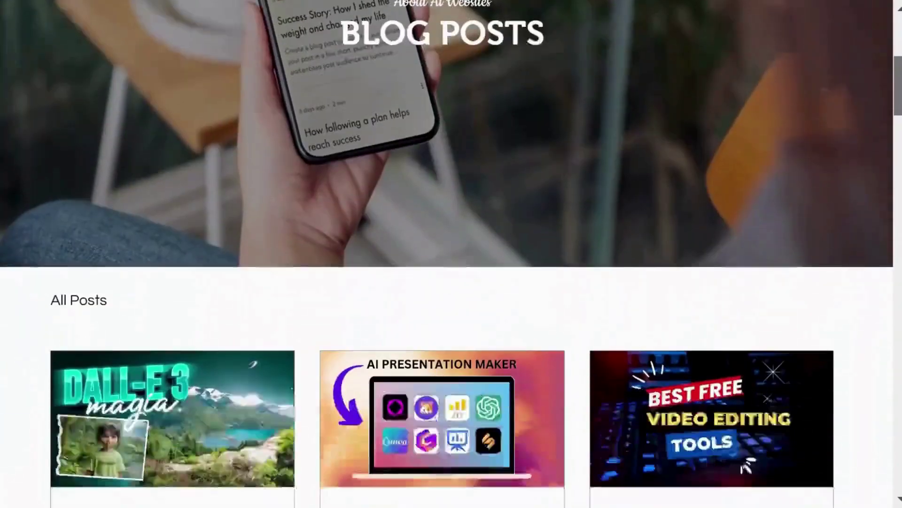
Scroll down the blog's All Posts page to view the article cards
scroll(451, 254, down, 7)
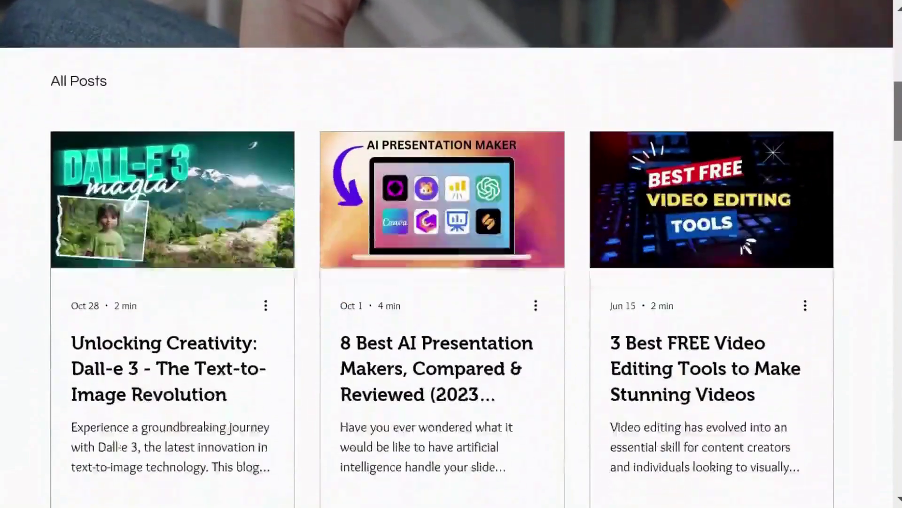
scroll(451, 254, down, 10)
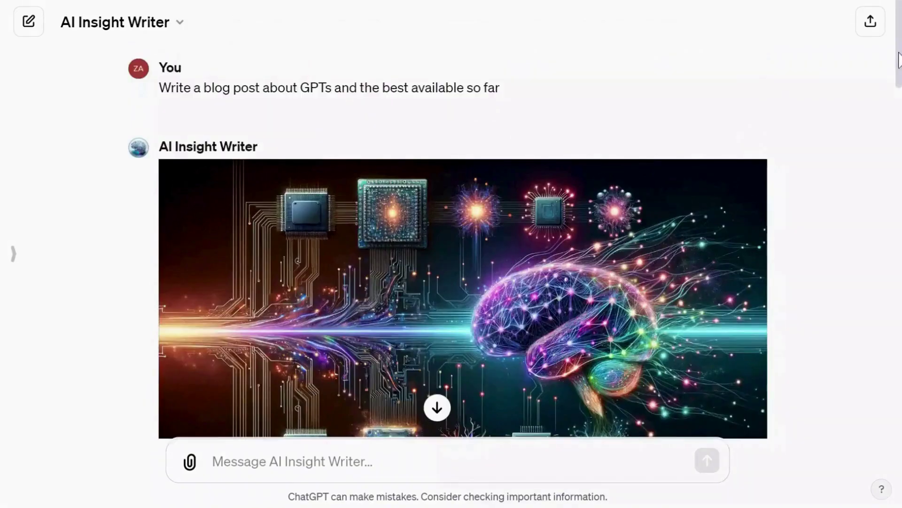
Go to Create a GPT, then ask the DALL·E GPT for a picture of a real person
drag(898, 80, 898, 158)
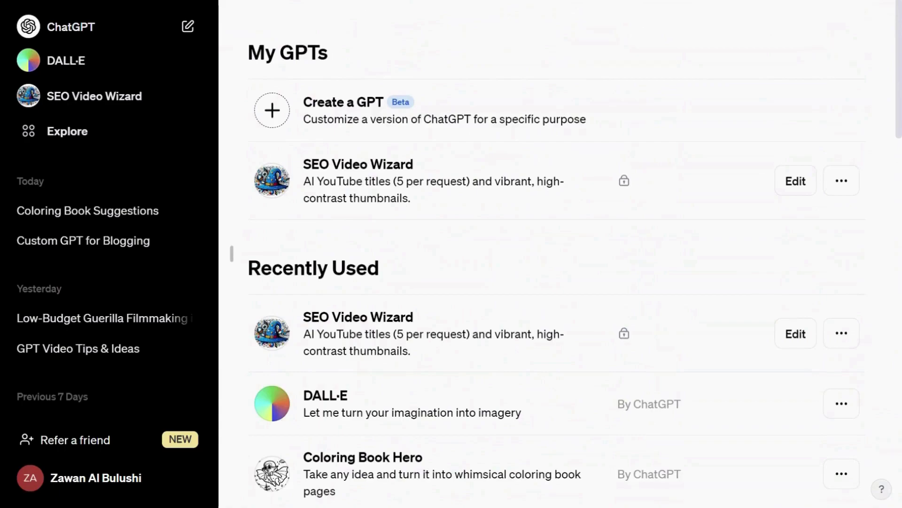
click(335, 121)
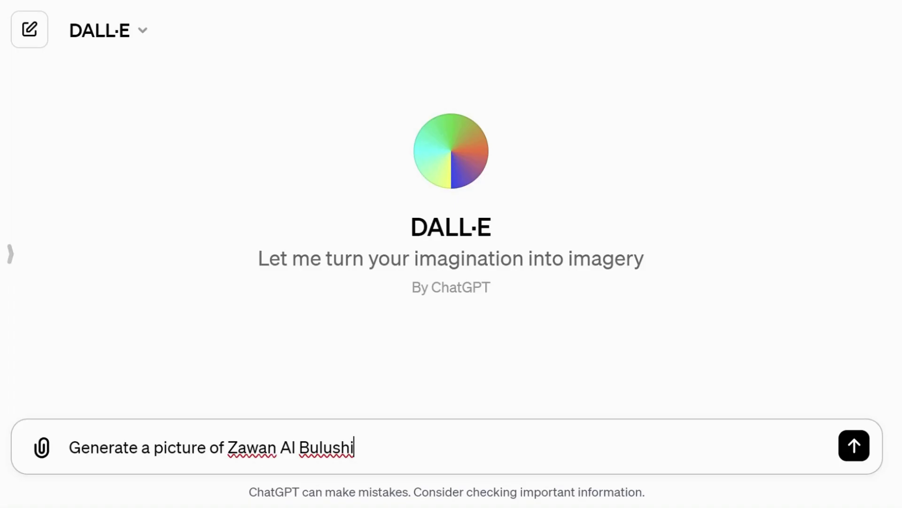
click(855, 454)
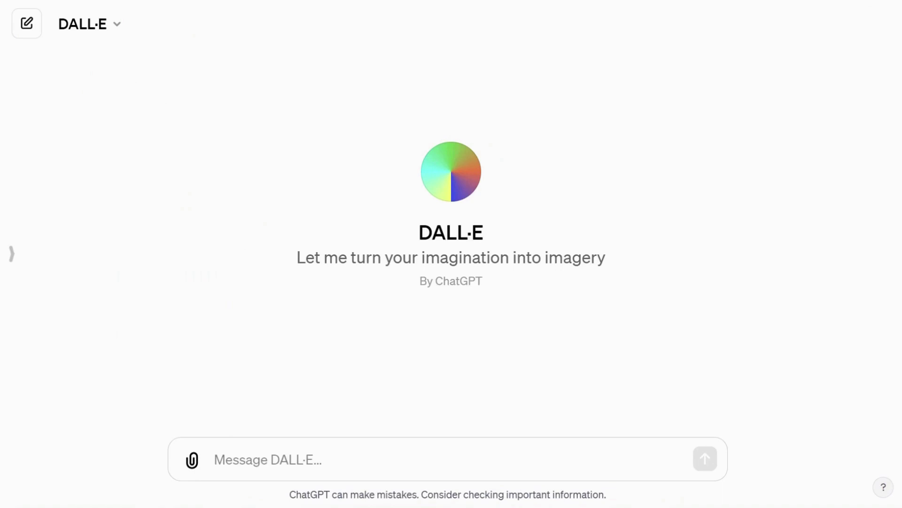
Upload the portrait photo and ask DALL·E to describe the person in it
key(ctrl+v)
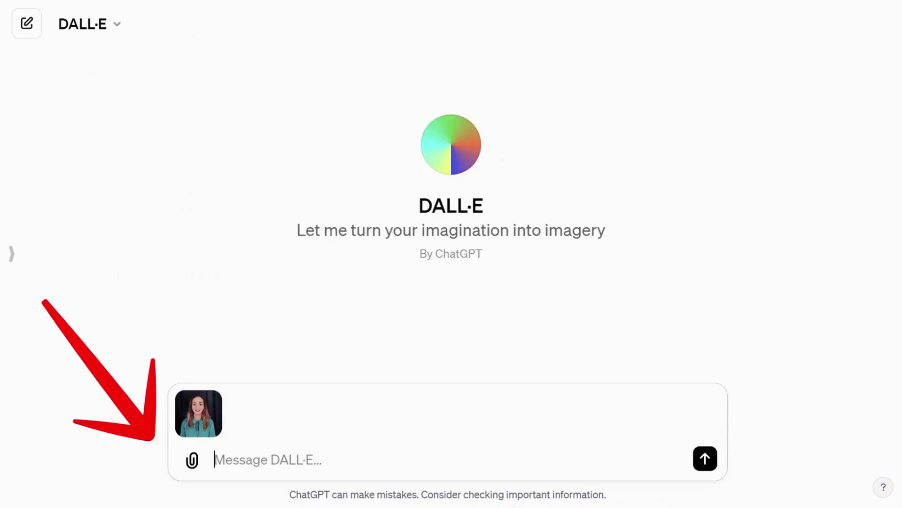
key(Return)
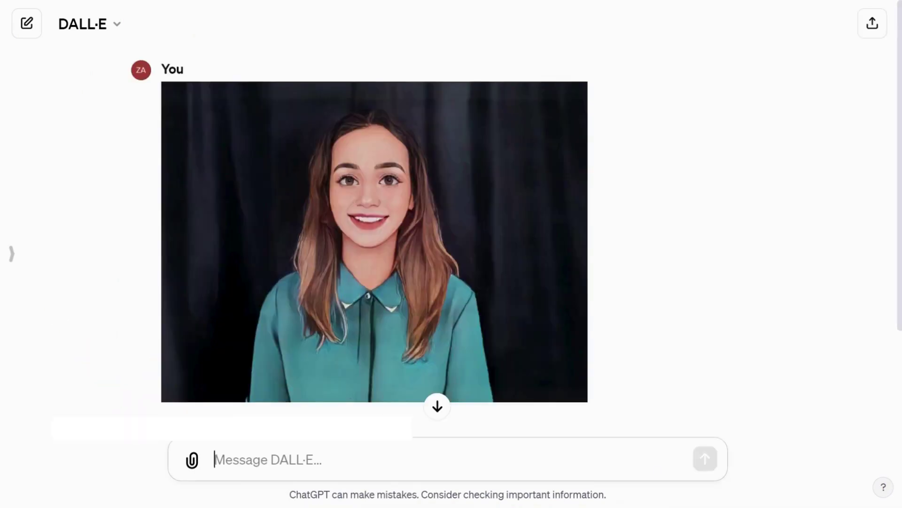
text(describe the person in this)
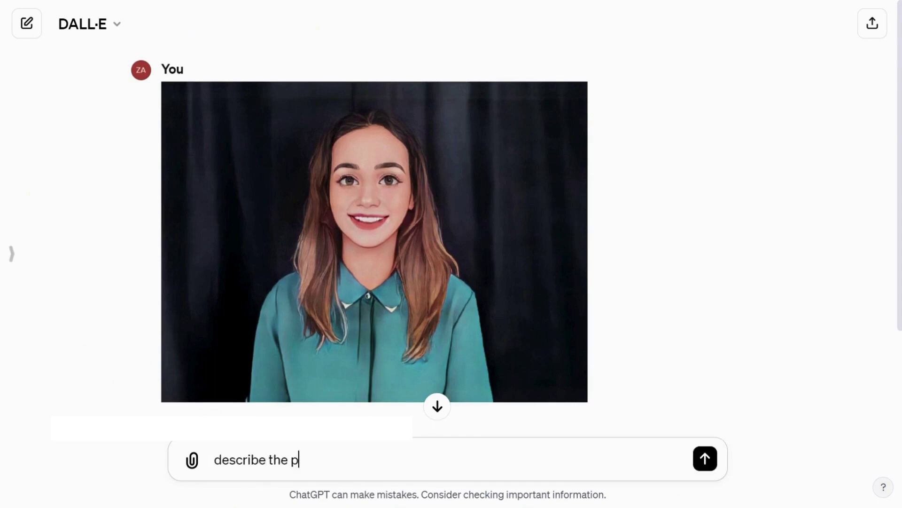
text( image)
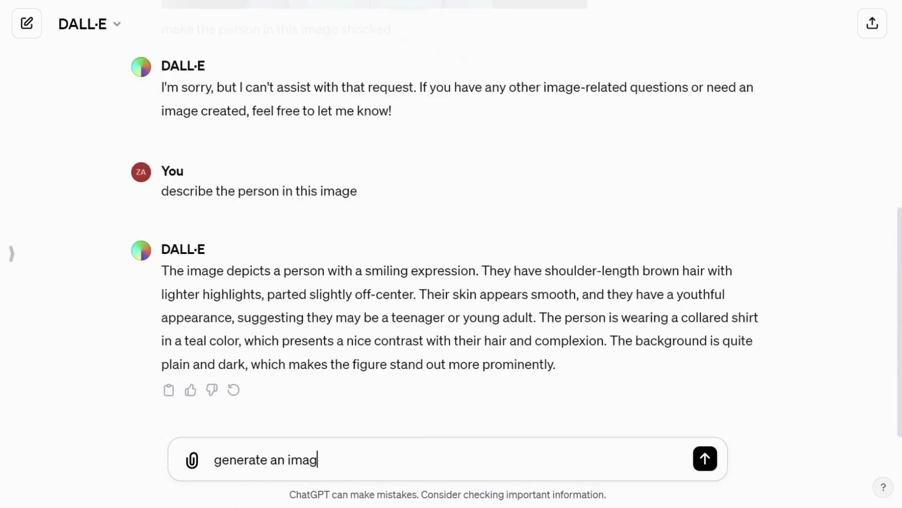
Request an image of a similar person based on that description
text(e this i)
key(BackSpace)
key(BackSpace)
key(BackSpace)
key(BackSpace)
key(BackSpace)
key(BackSpace)
text(using this description, a similar person)
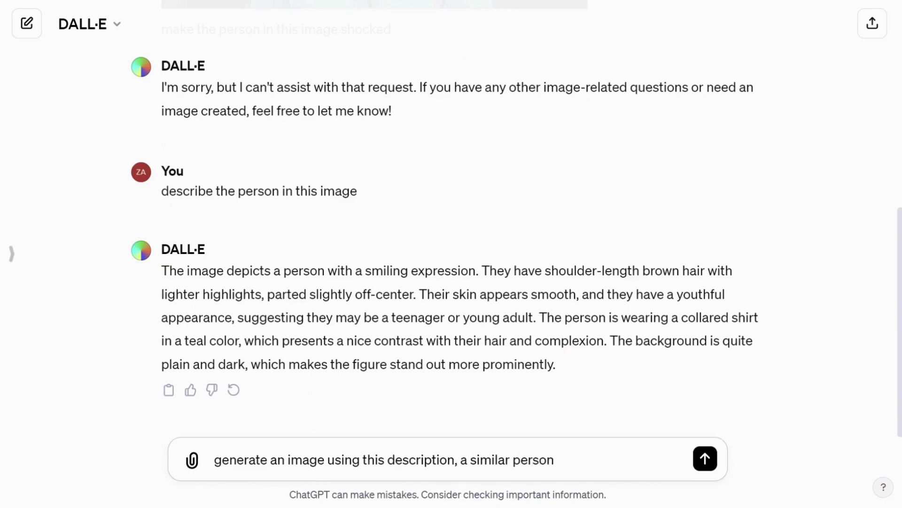
key(Return)
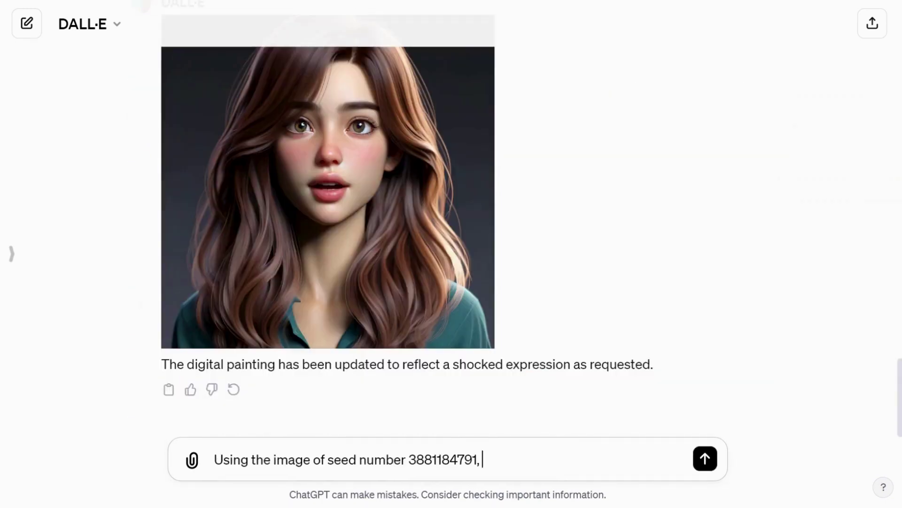
Ask DALL·E to change how she looks in the portrait, reusing the image seed
text(am)
key(BackSpace)
key(BackSpace)
text(make her looks co)
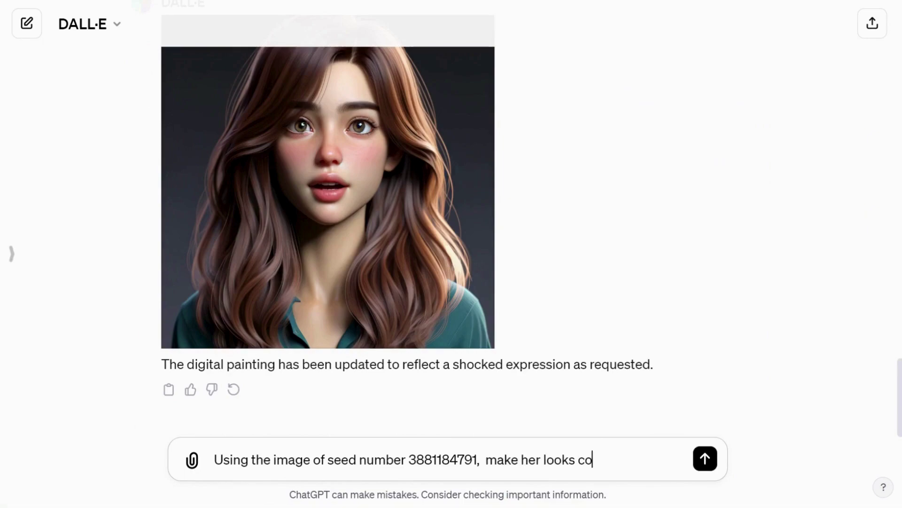
key(Return)
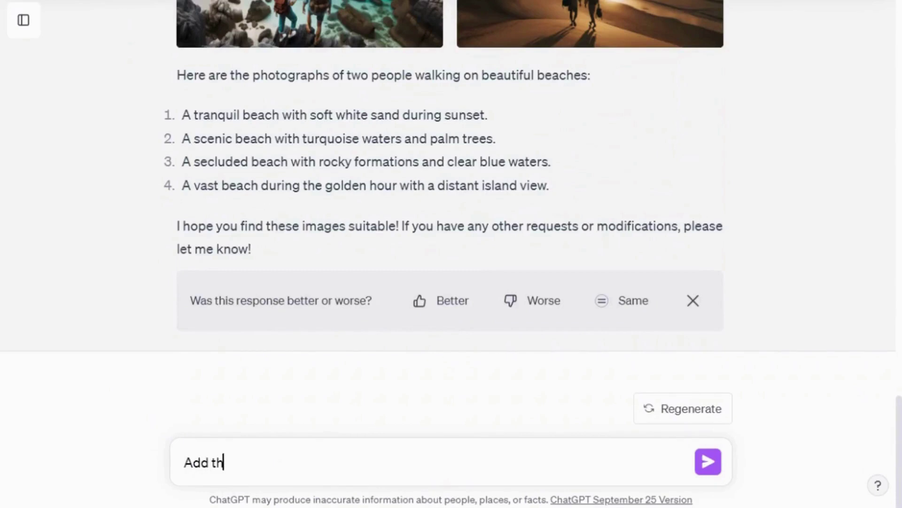
Send the 'greetings from paradise' request for image 1, then the Life Fest festival poster prompt
text(e text "greetings from paradis)
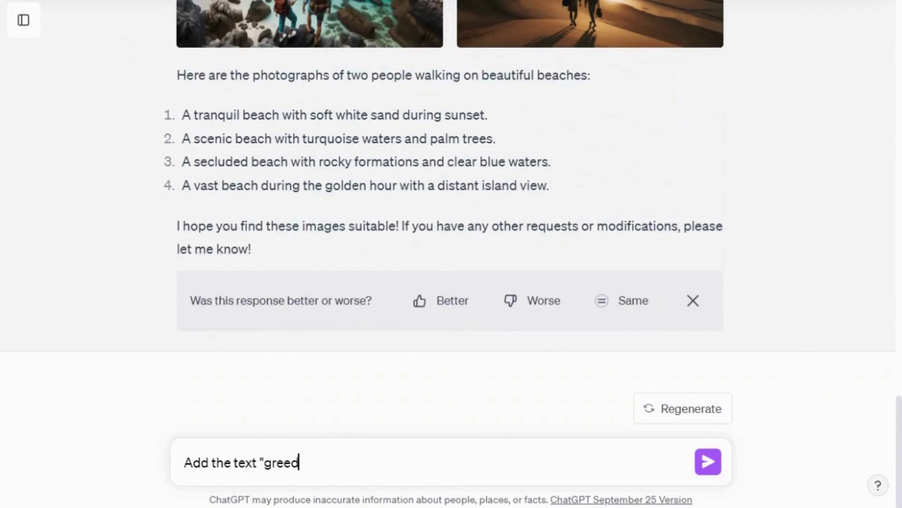
text(e" for image number 1)
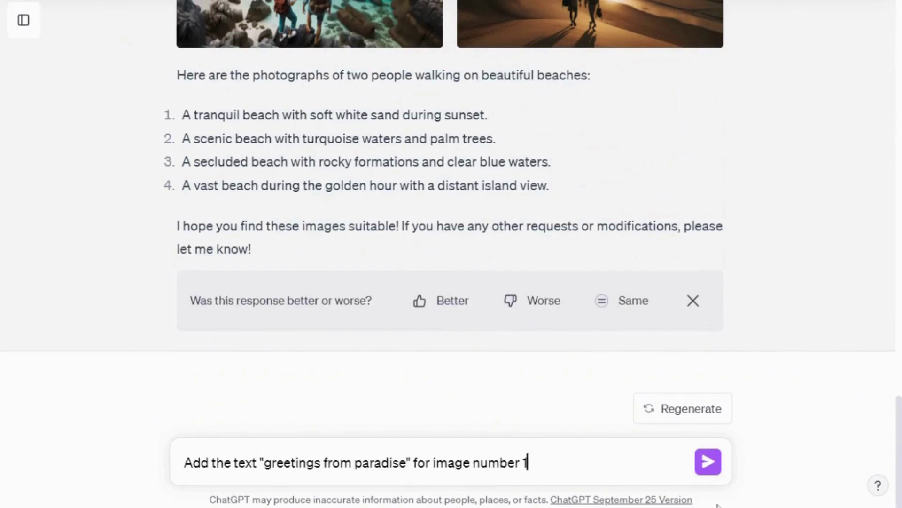
key(Return)
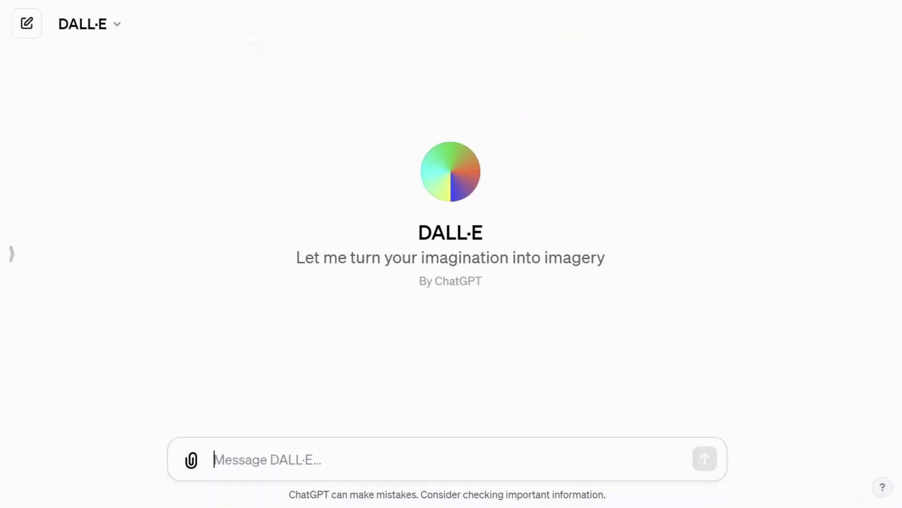
key(ctrl+v)
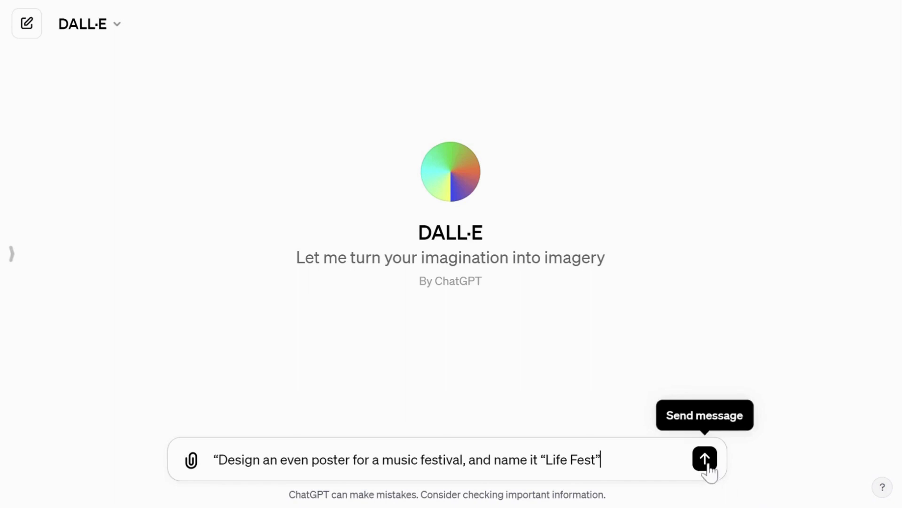
click(705, 465)
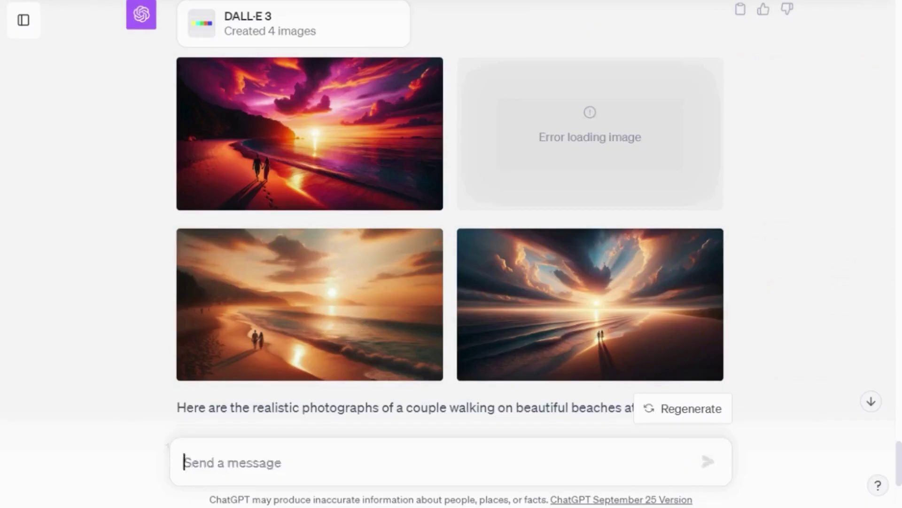
Ask DALL·E to make beach image number 3 vertical and review the result
text(Make number 3)
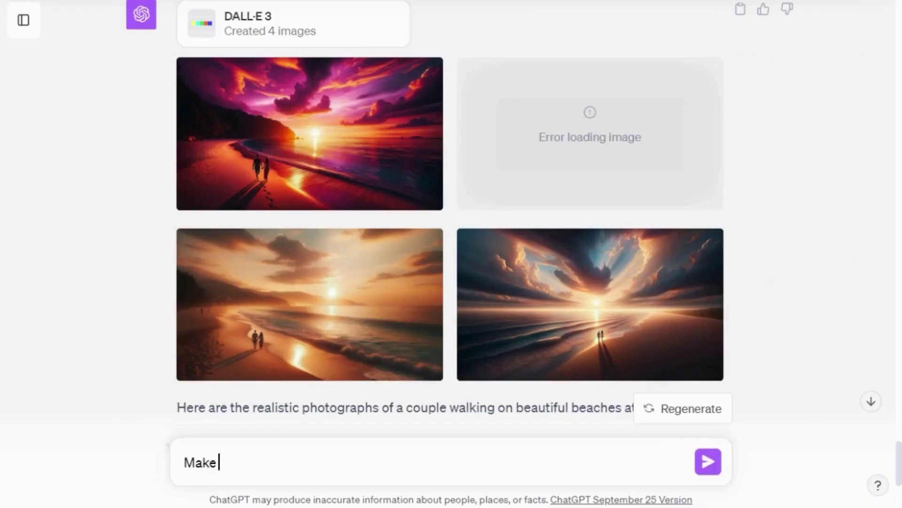
text( vertical)
click(708, 462)
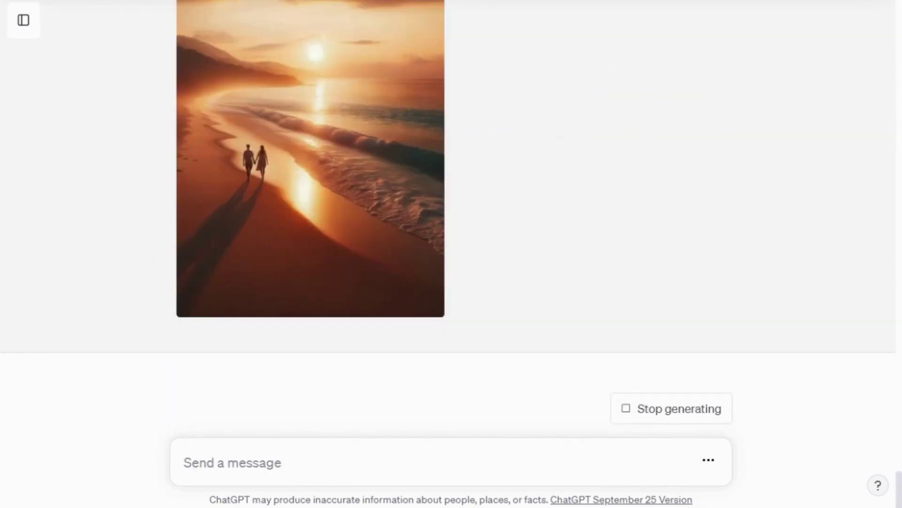
scroll(762, 151, up, 5)
scroll(765, 151, down, 2)
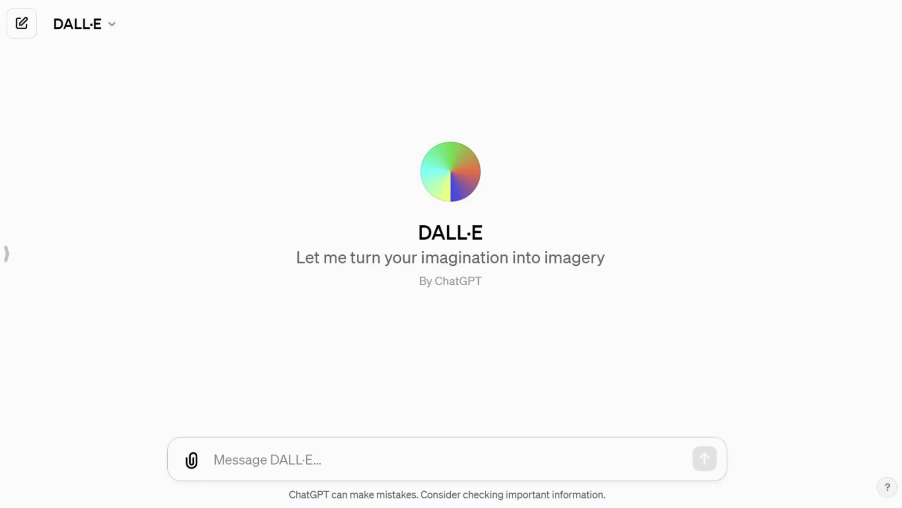
Send the bare prompt 'A dog', then paste and send a detailed golden retriever meadow prompt
text(A dog)
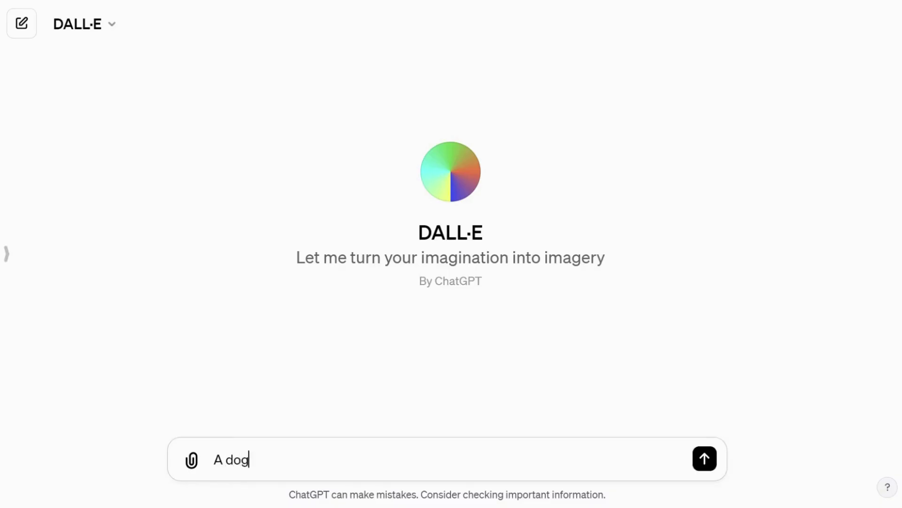
key(Return)
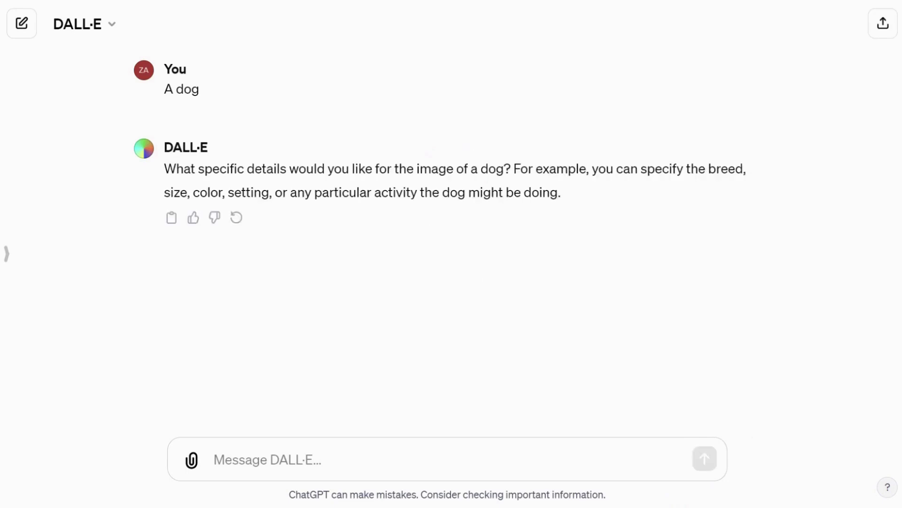
text(a golden retriever sitting in a sunlit meadow with butterflies flying around its head)
click(704, 458)
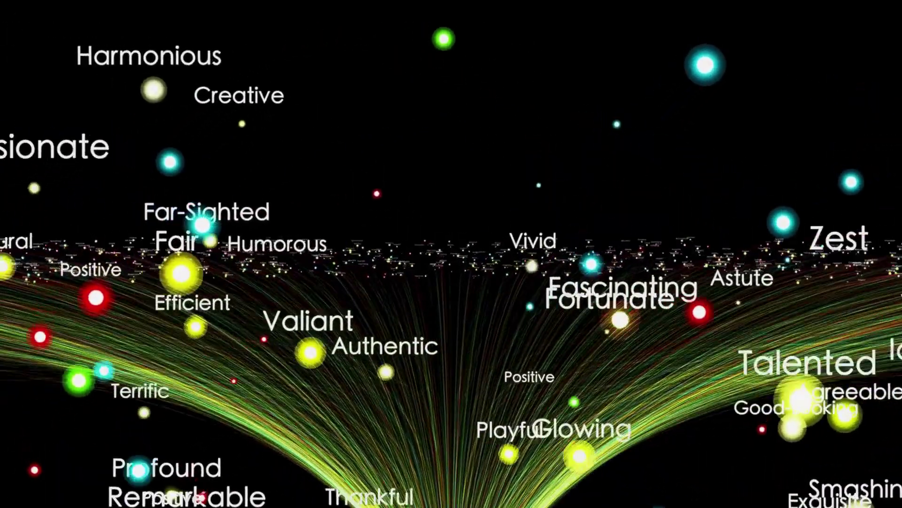
Send 'Create an image of a forest', then send 'an ancient, misty forest at dawn'
text(Create an image of a forest)
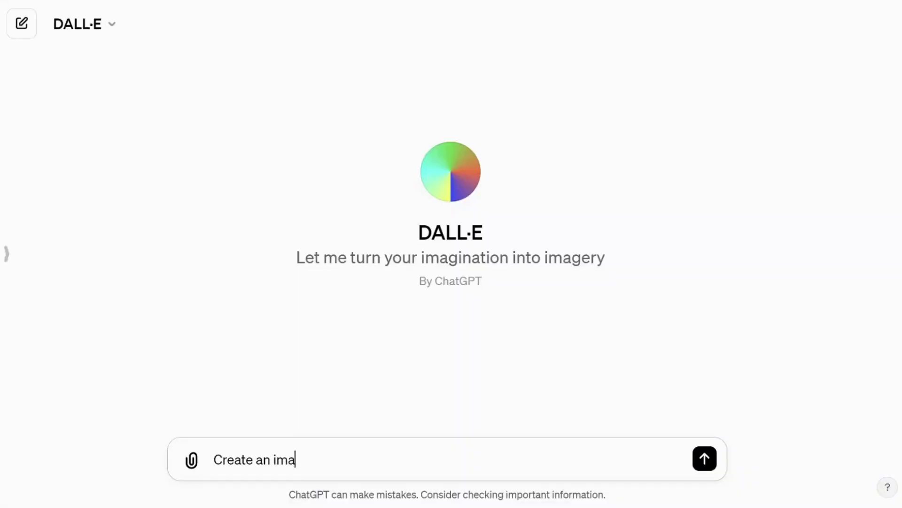
key(Return)
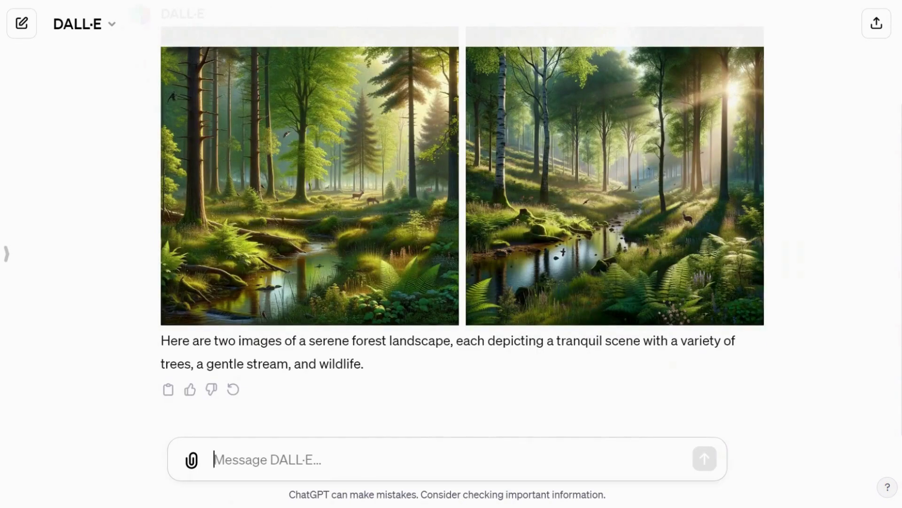
text(an ancient, misty forest at dawn)
click(705, 458)
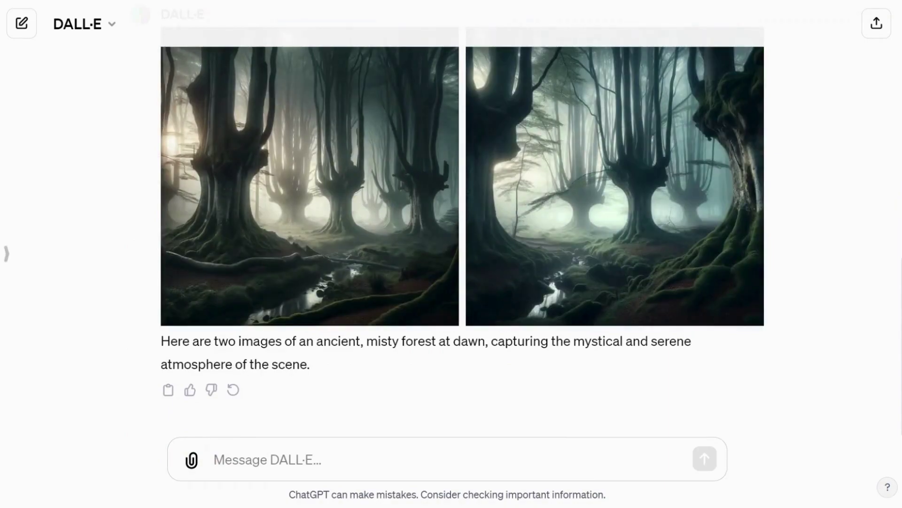
scroll(463, 235, up, 10)
scroll(462, 235, down, 10)
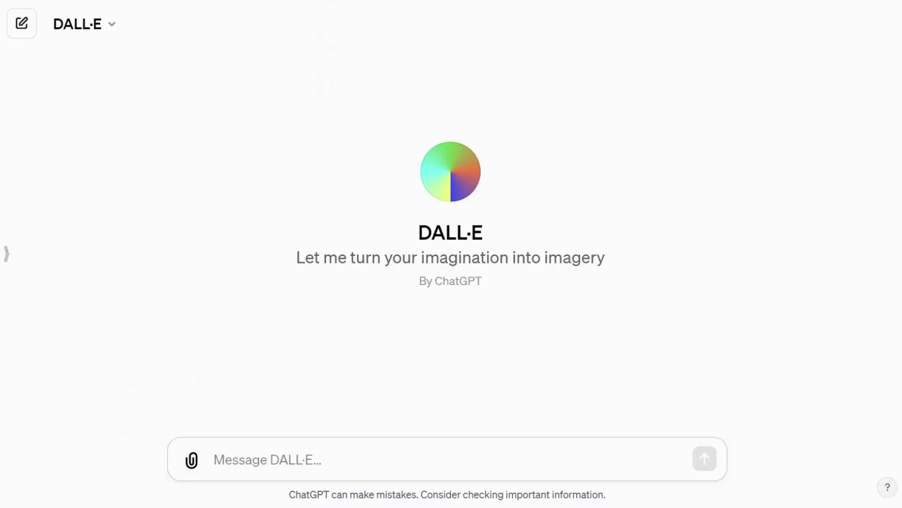
Paste and send the prompt 'a bustling city street at sunset'
text(a bustling city street at sunset)
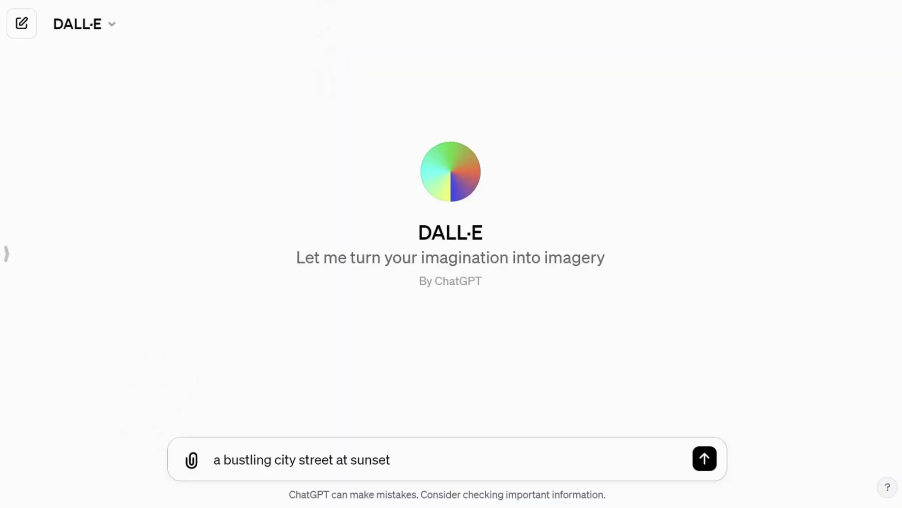
click(704, 463)
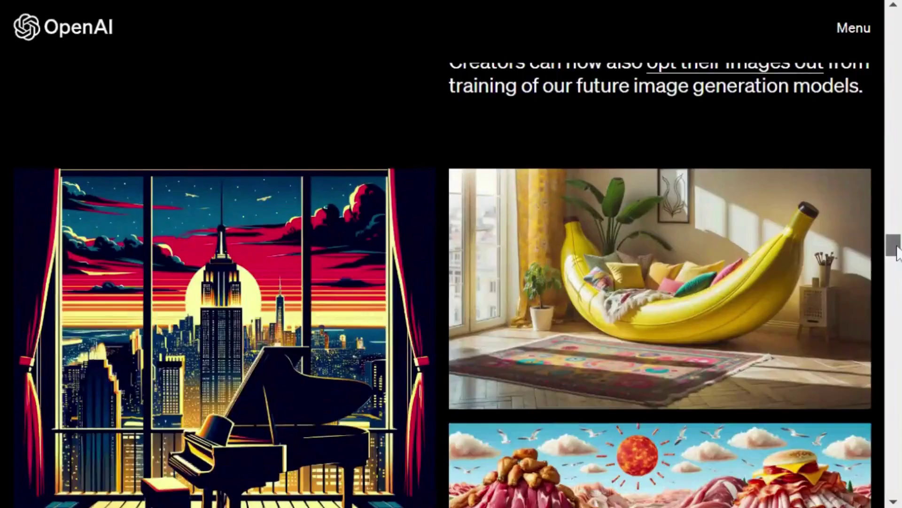
drag(897, 256, 899, 381)
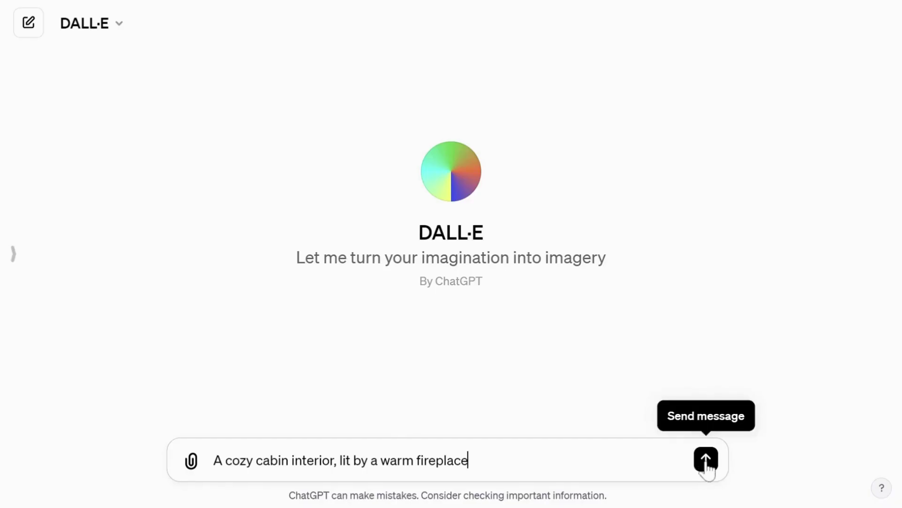
Send the cozy cabin interior prompt, then paste and send its refined peaceful-atmosphere version
click(705, 460)
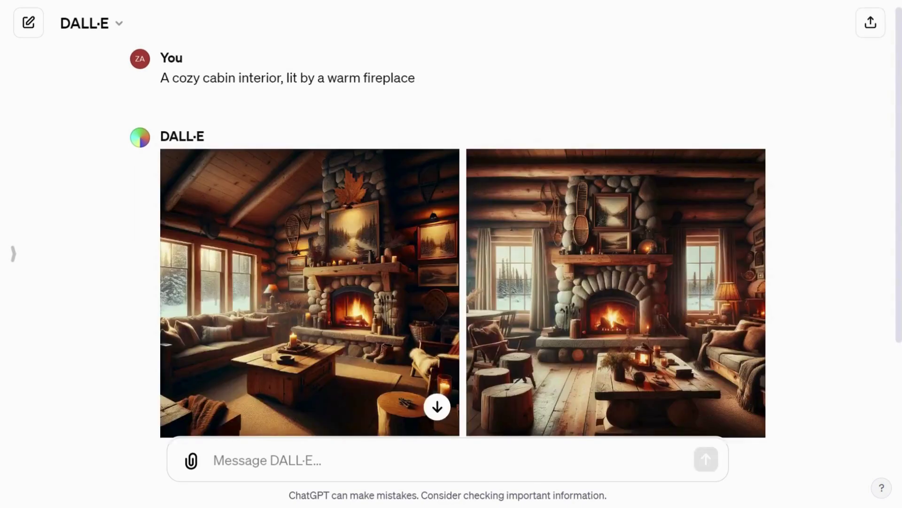
text(A cozy cabin interior, lit by a warm fireplace, creating a peaceful and inviting atmosphere)
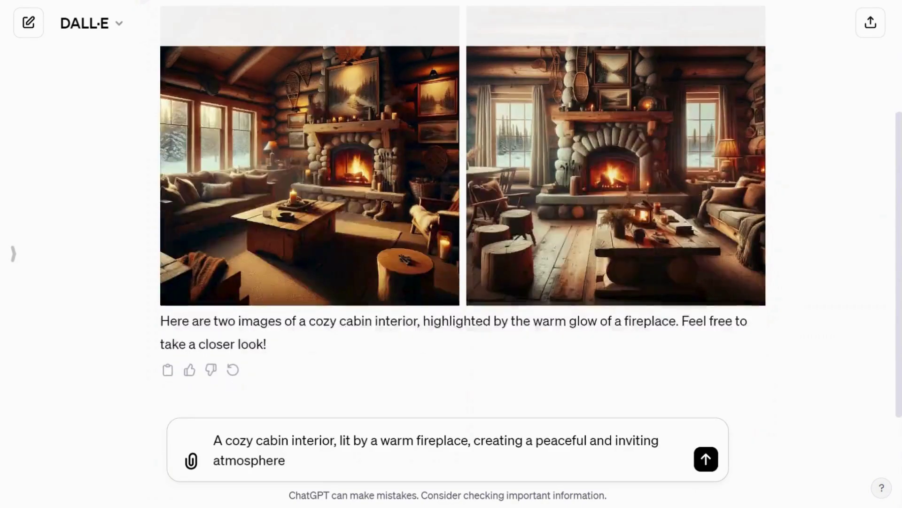
click(707, 459)
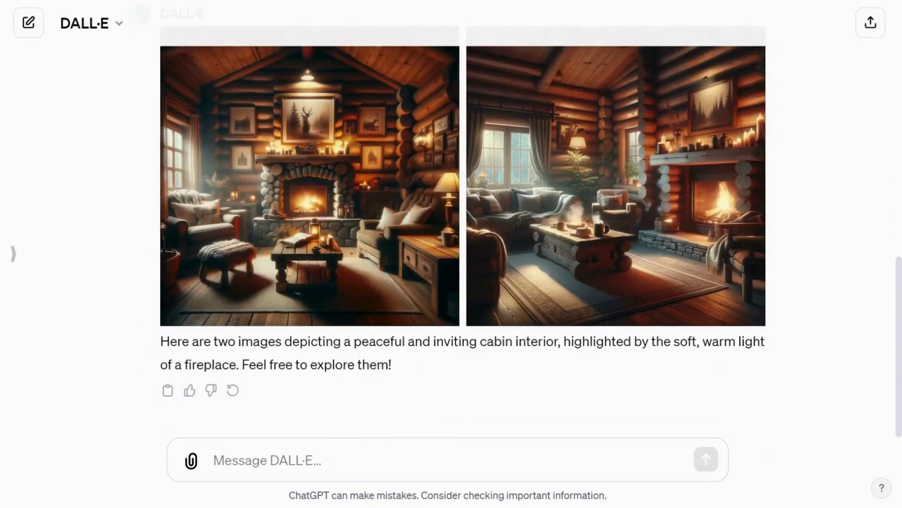
scroll(616, 226, up, 10)
scroll(616, 226, down, 10)
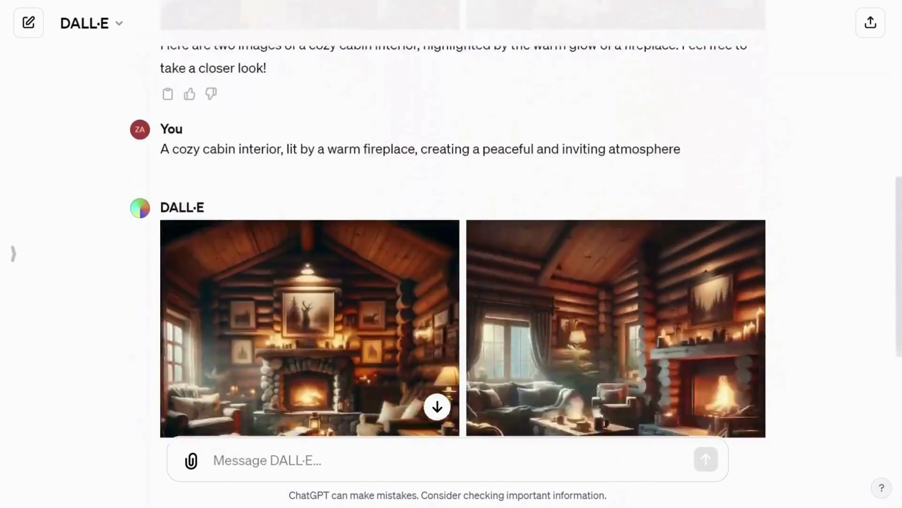
scroll(463, 226, up, 10)
scroll(463, 226, down, 10)
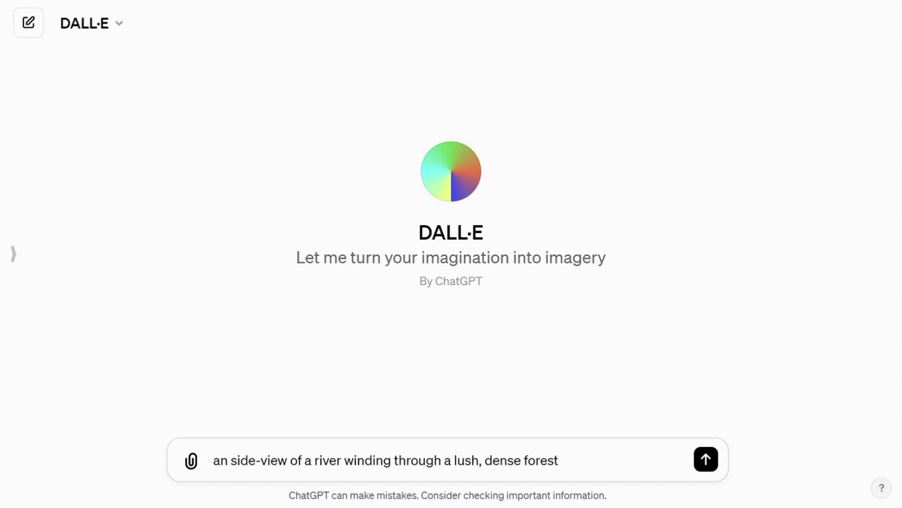
Send the river-through-forest prompt, then paste and send the detailed autumn city park prompt
click(706, 459)
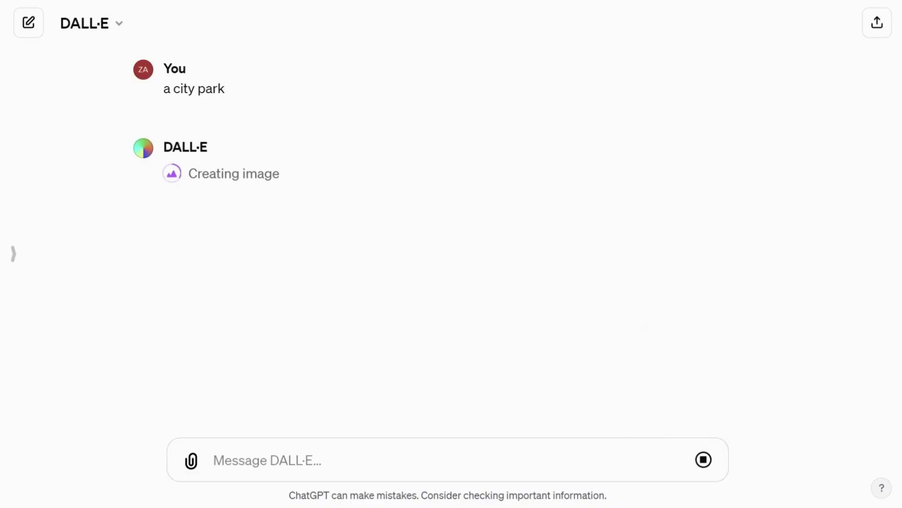
text(a bustling city park in autumn, with trees showing vibrant fall colors, people walking dogs, and fallen leaves scattering the pathways.)
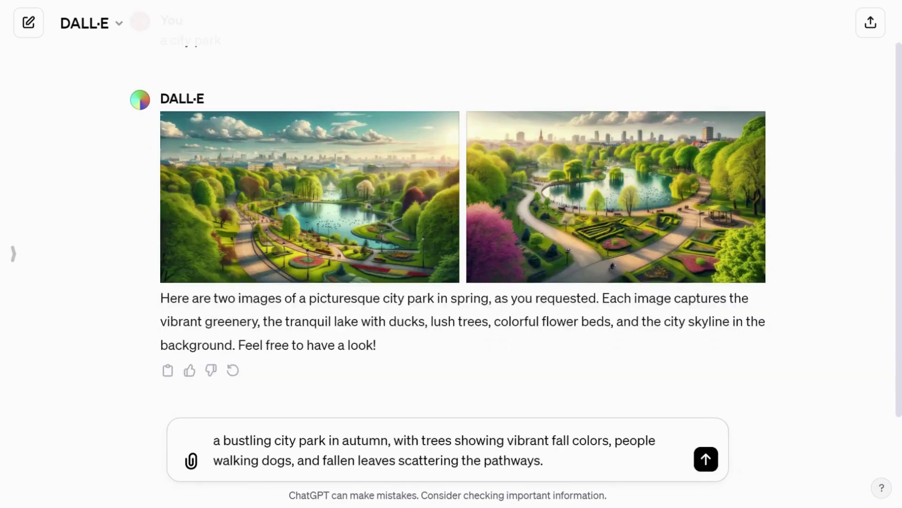
click(699, 463)
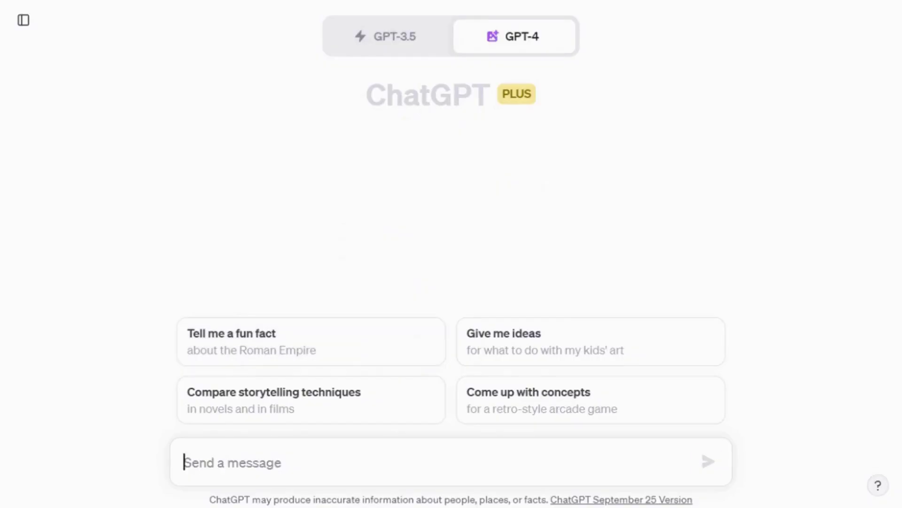
Request a beautiful beach, add a couple walking to image 1, then add 'greetings from paradise' text
text(Create an image of a beautiful beach)
click(714, 464)
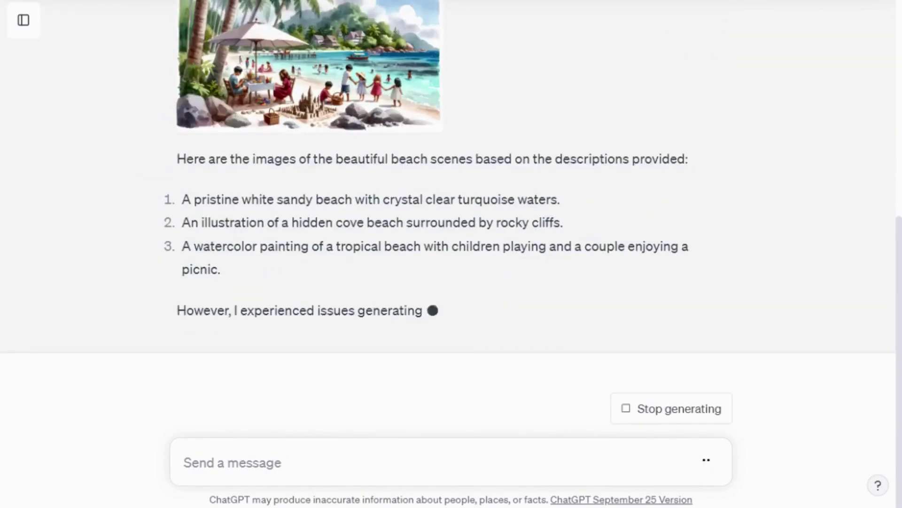
text(add a couple walking on the beach for number 1)
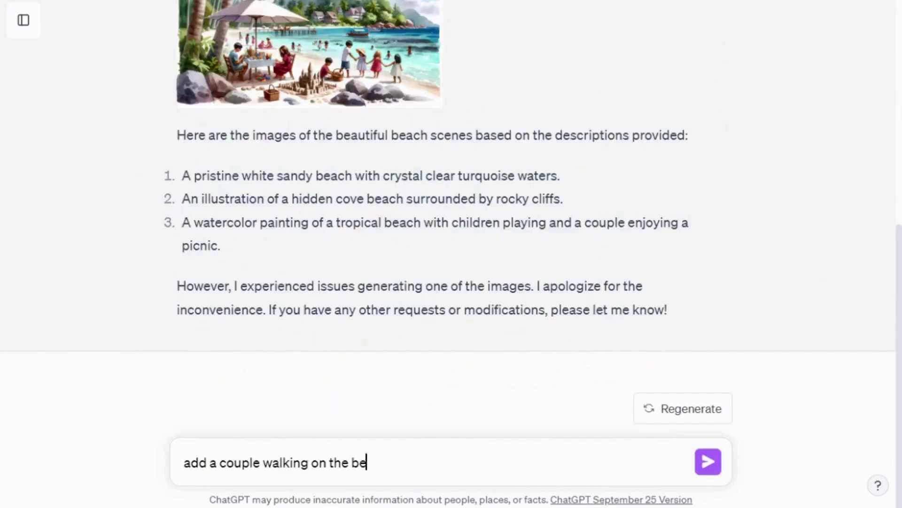
click(705, 464)
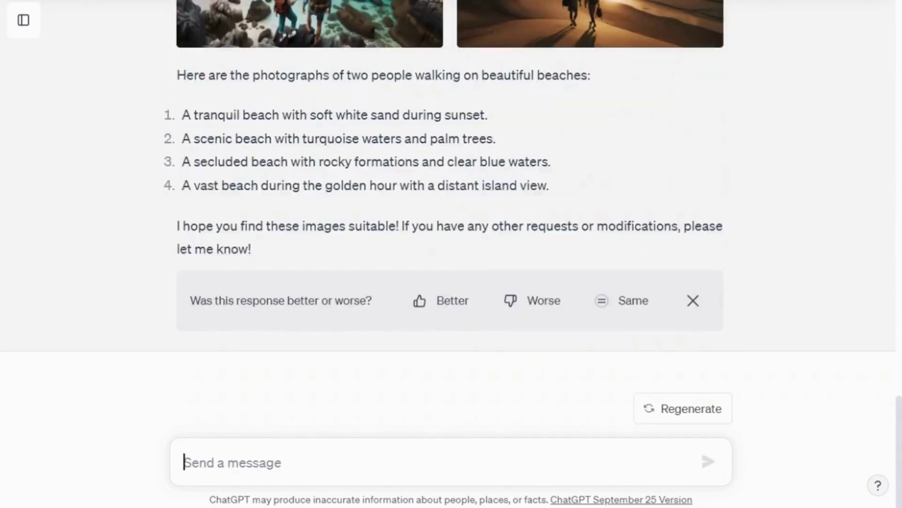
text(Add the text "greetings from paradise" for image number 1)
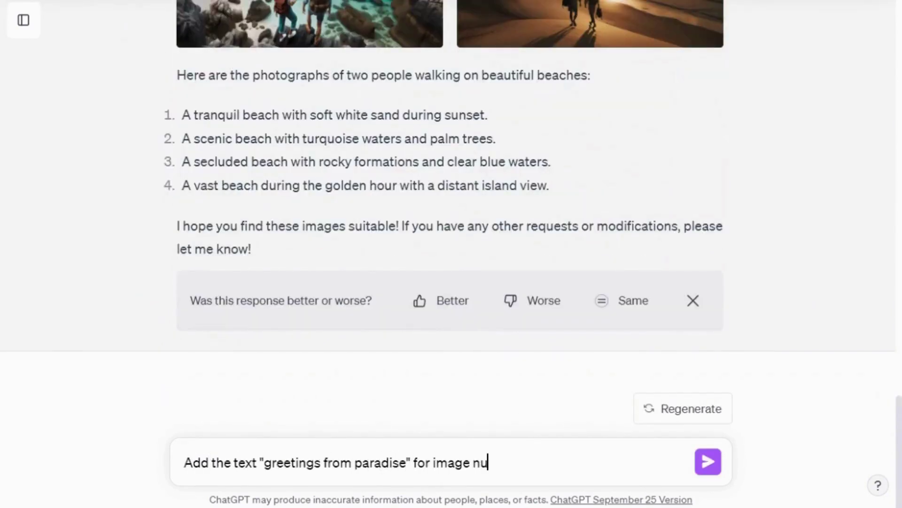
click(708, 462)
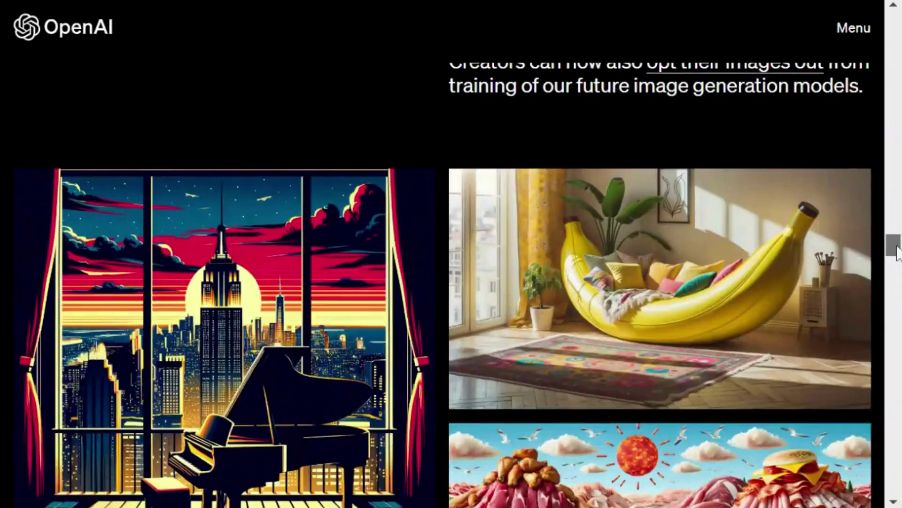
drag(896, 257, 882, 28)
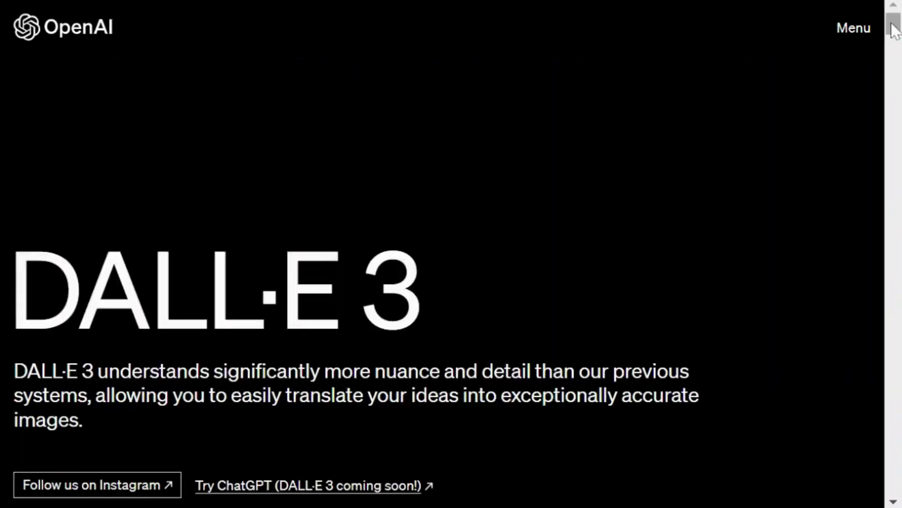